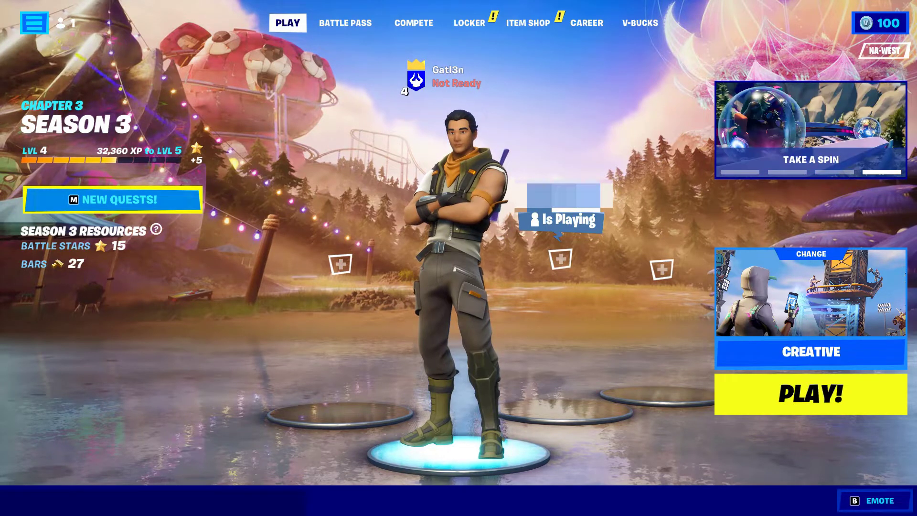
Open Fortnite's settings from the lobby's side-panel menu, landing on the Video page
{"action": "left_click", "coordinate": [38, 22]}
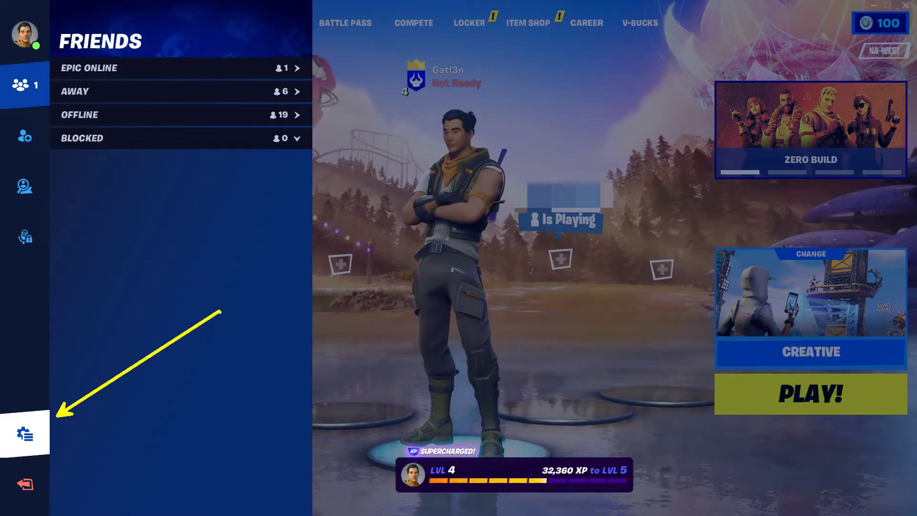
{"action": "left_click", "coordinate": [27, 439]}
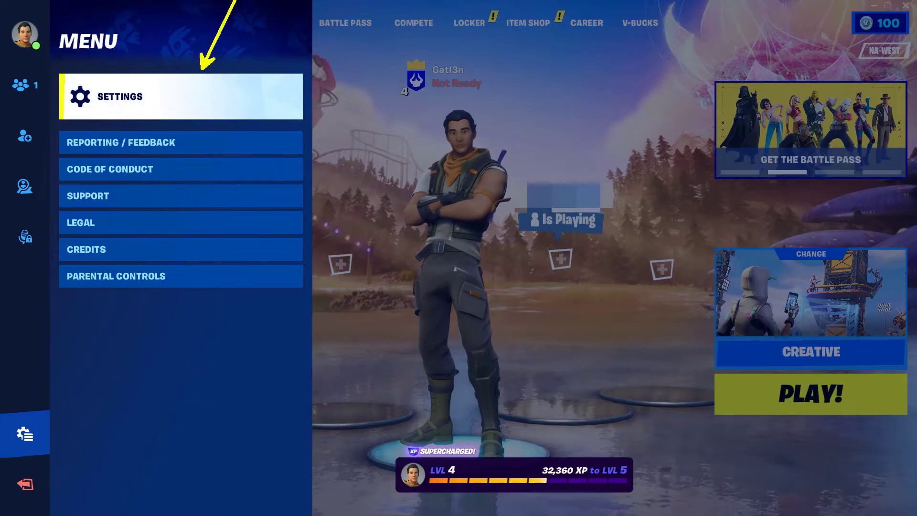
{"action": "left_click", "coordinate": [166, 93]}
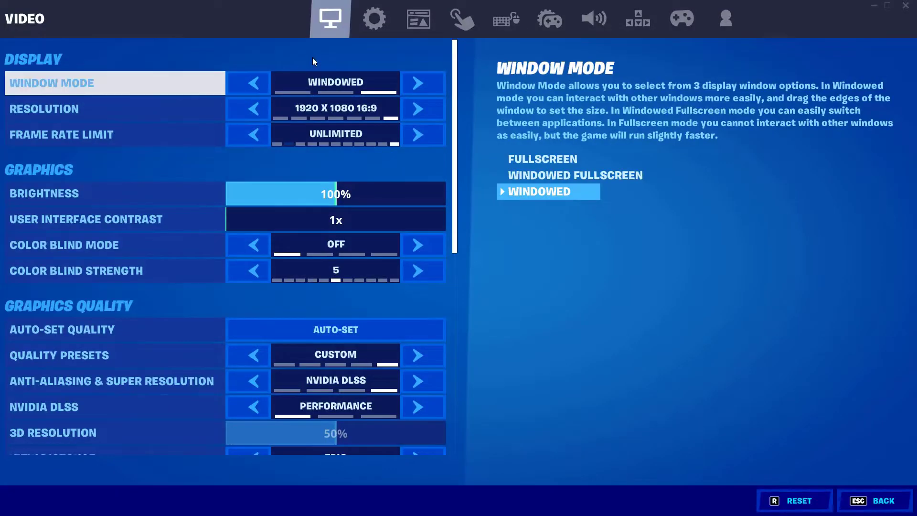
Turn on Recording In Progress Indicator and Record Creative Mode Replays under Game settings' Replays
{"action": "left_click", "coordinate": [382, 31]}
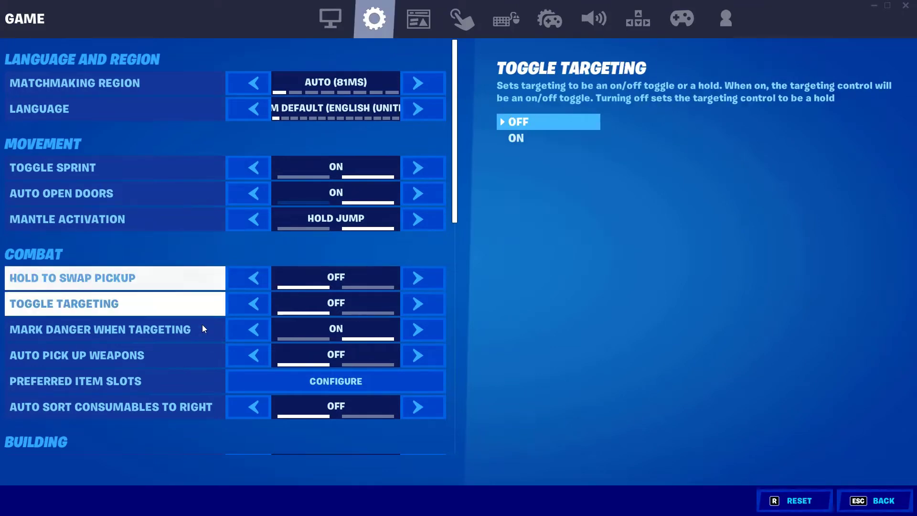
{"action": "scroll", "coordinate": [191, 172], "scroll_direction": "down", "scroll_amount": 10}
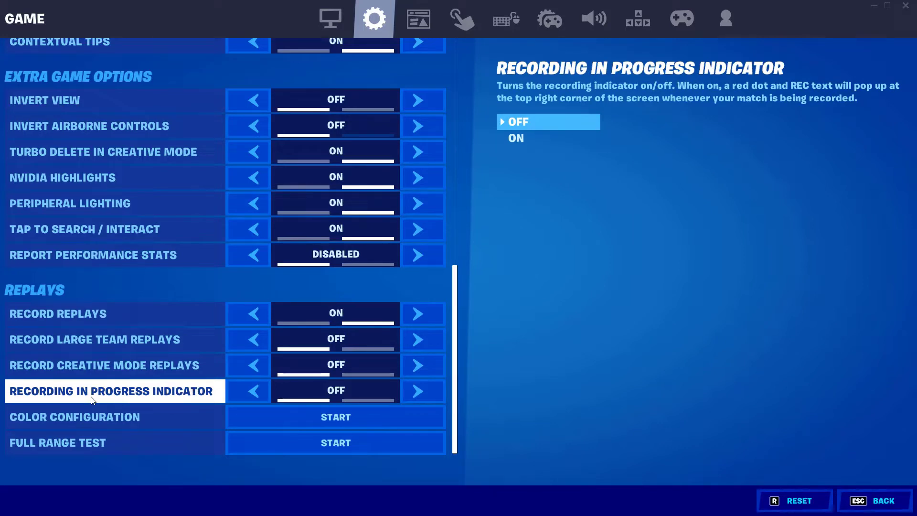
{"action": "left_click", "coordinate": [421, 392]}
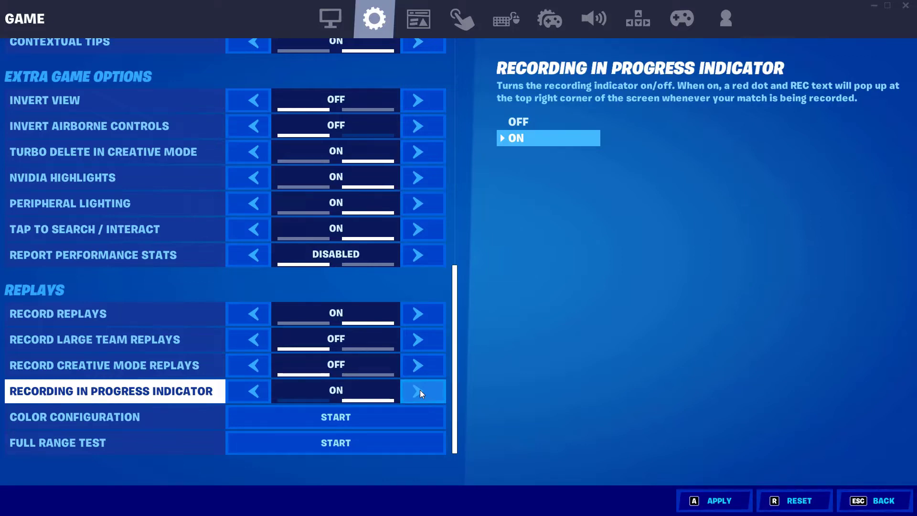
{"action": "left_click", "coordinate": [427, 365]}
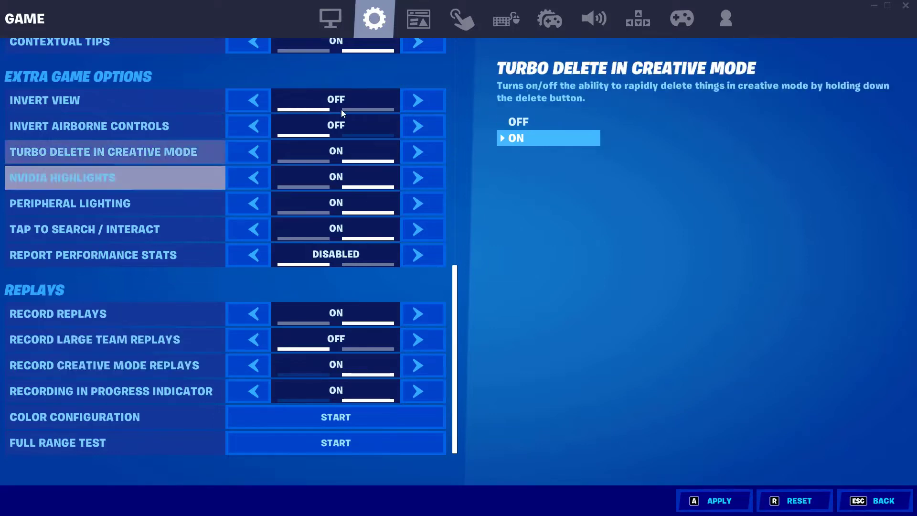
{"action": "left_click", "coordinate": [336, 22]}
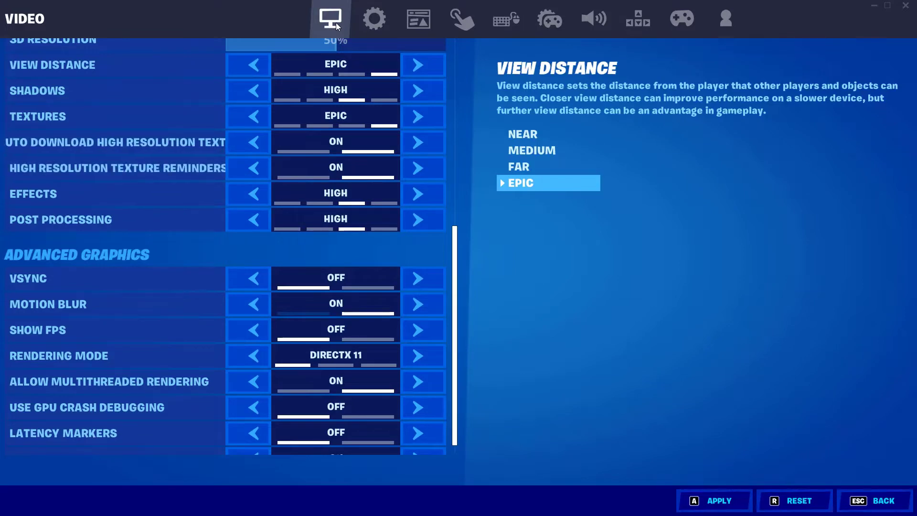
Apply the new replay settings and exit back to the lobby
{"action": "scroll", "coordinate": [249, 119], "scroll_direction": "up", "scroll_amount": 4}
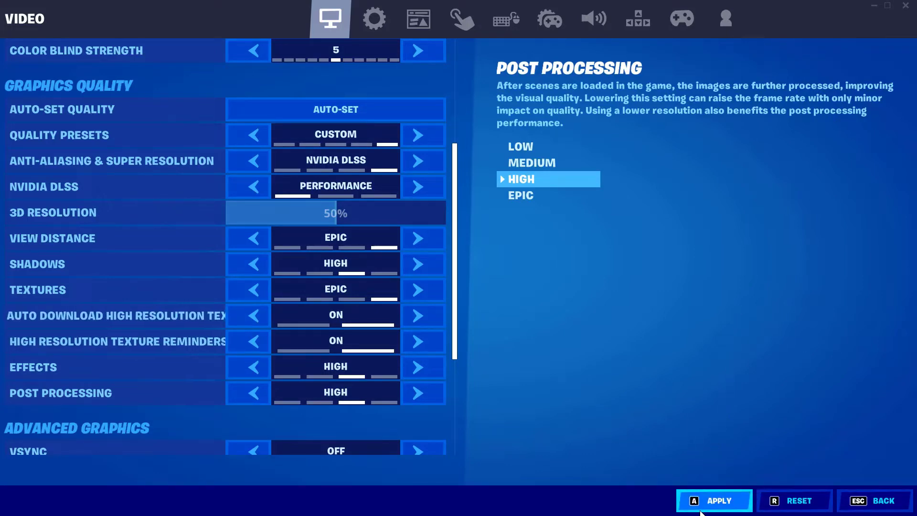
{"action": "left_click", "coordinate": [712, 500]}
{"action": "left_click", "coordinate": [869, 502]}
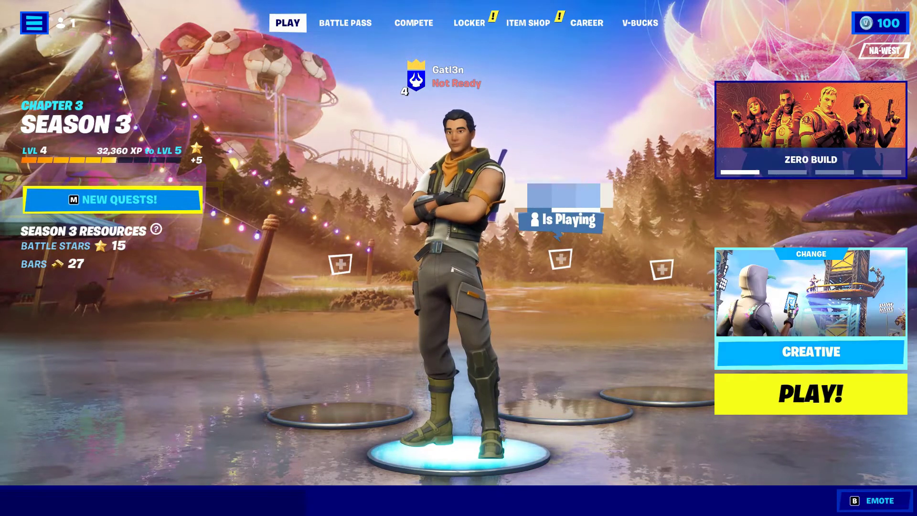
Launch a Creative session, run through the hub to the island dock, then pause
{"action": "left_click", "coordinate": [789, 395]}
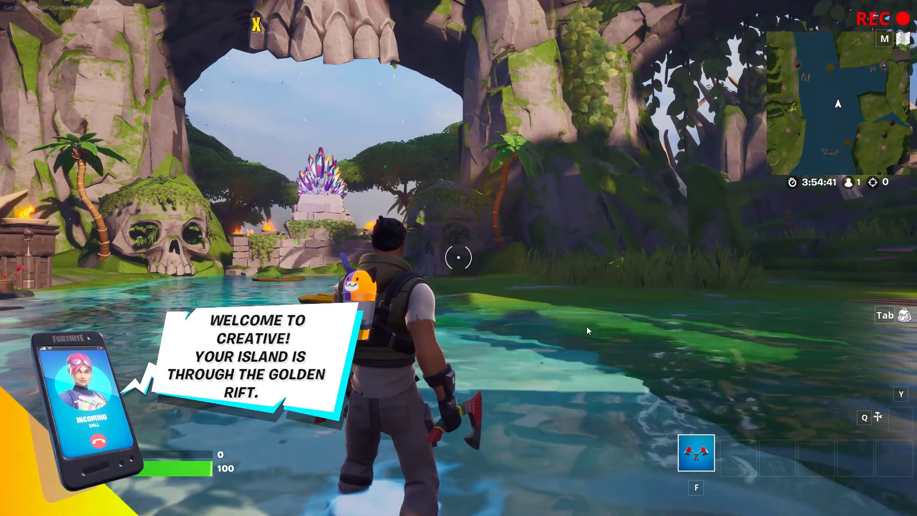
{"action": "key", "text": "w"}
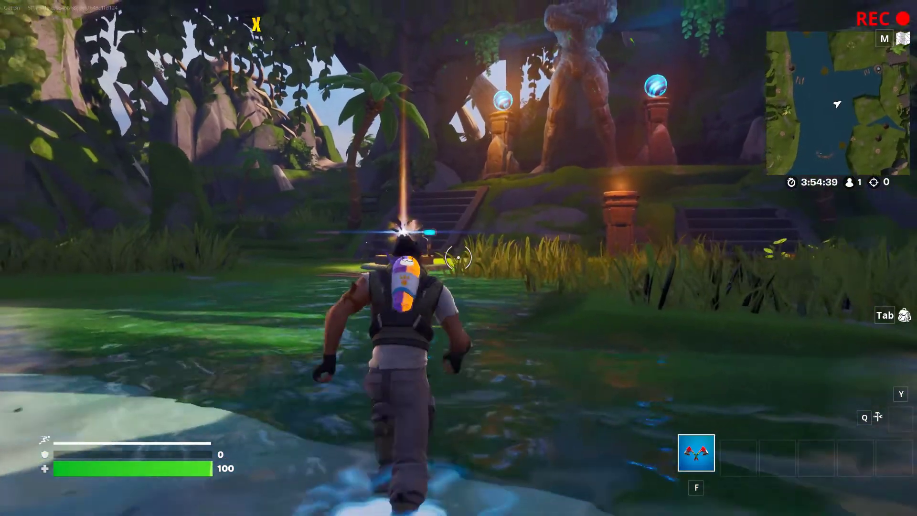
{"action": "key", "text": "w"}
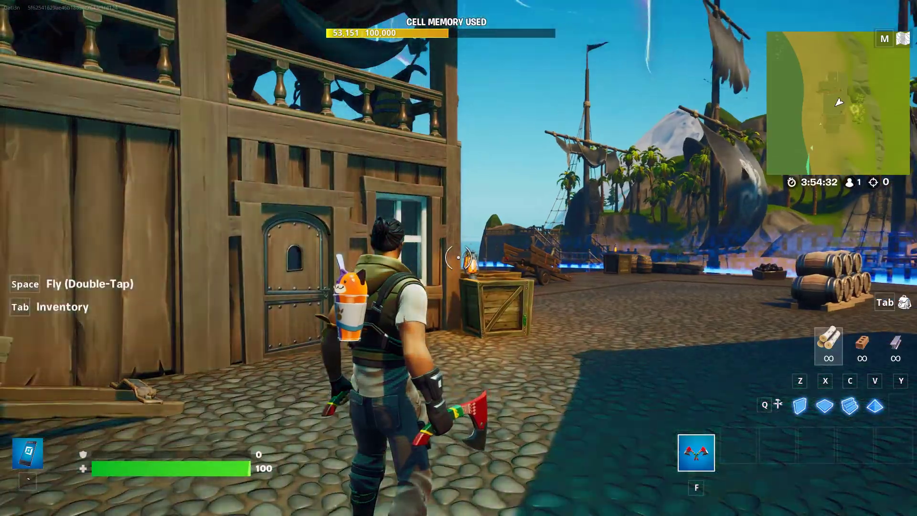
{"action": "key", "text": "w"}
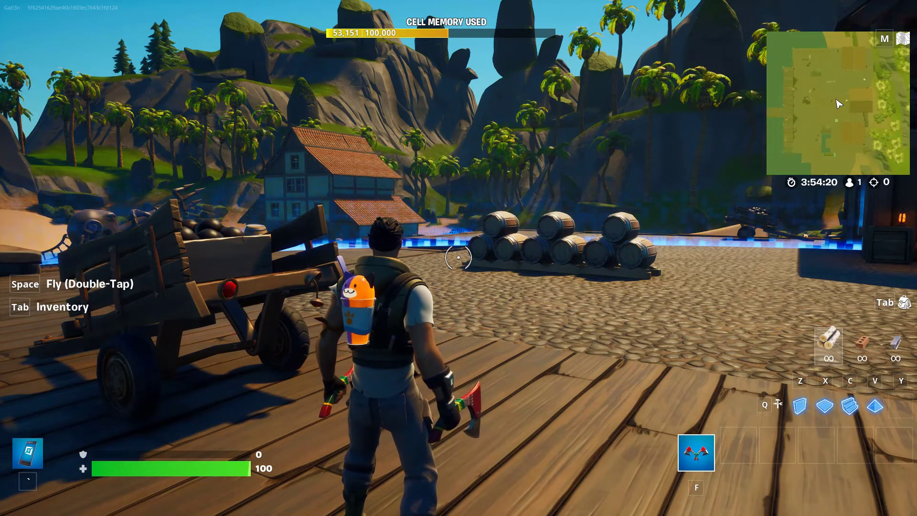
{"action": "key", "text": "Escape"}
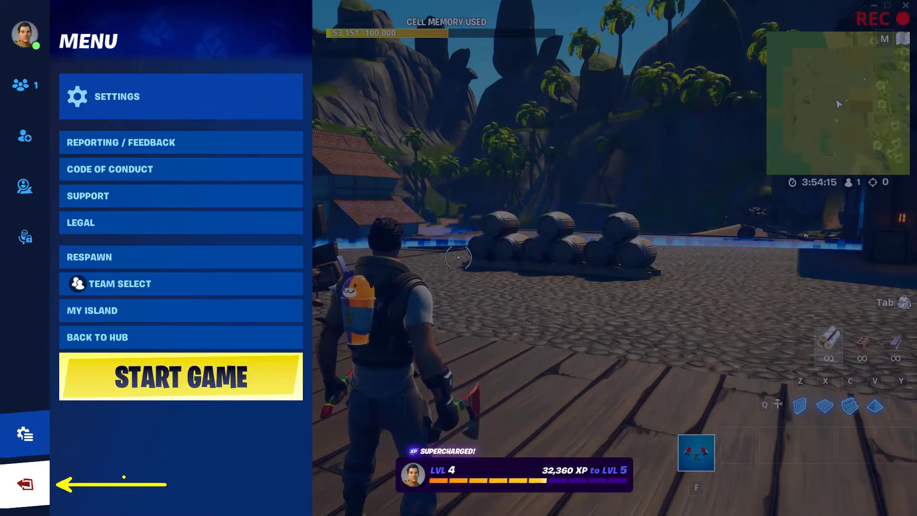
Exit the Creative island and confirm returning to the lobby
{"action": "left_click", "coordinate": [24, 484]}
{"action": "left_click", "coordinate": [128, 485]}
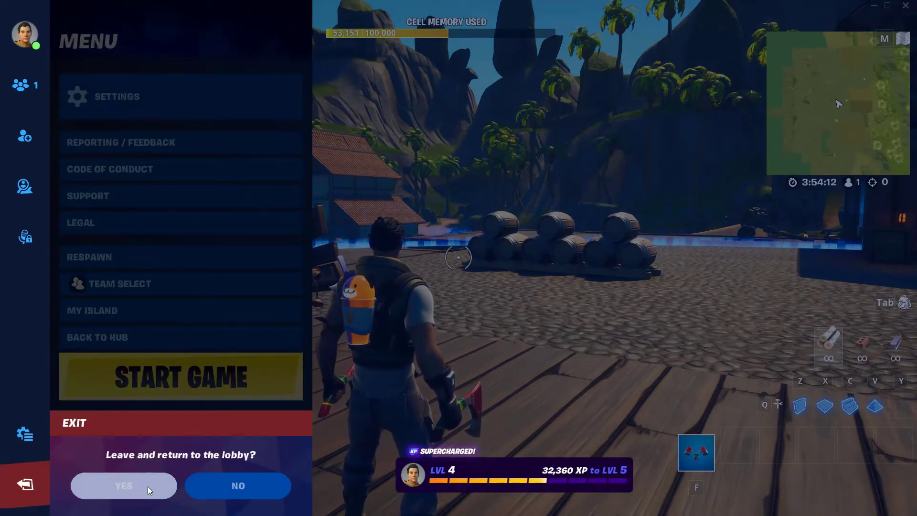
{"action": "left_click", "coordinate": [151, 492]}
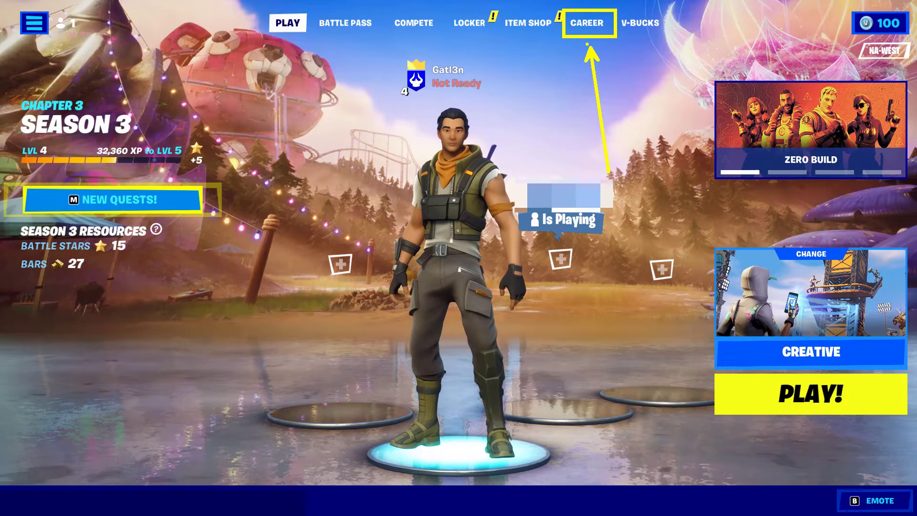
From Career's Replays list, select the 0:40 Unsaved Replay and choose to play it
{"action": "left_click", "coordinate": [590, 26]}
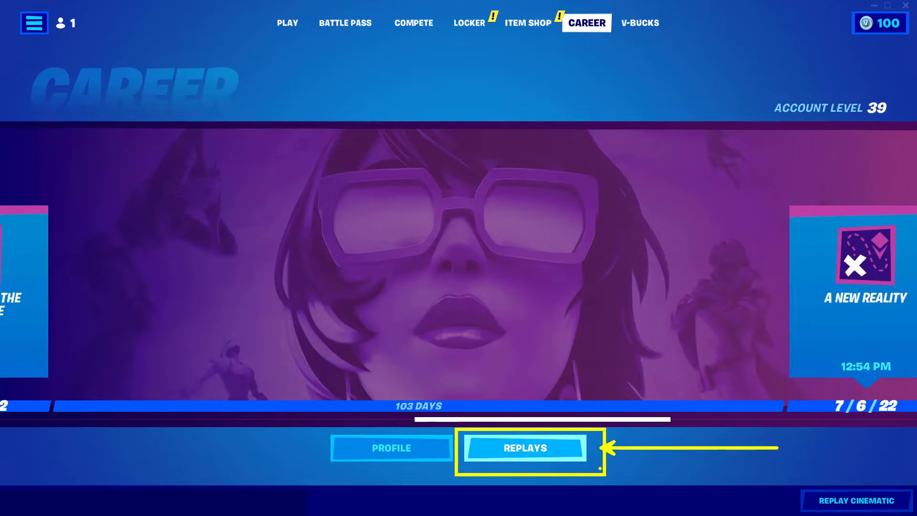
{"action": "left_click", "coordinate": [571, 456]}
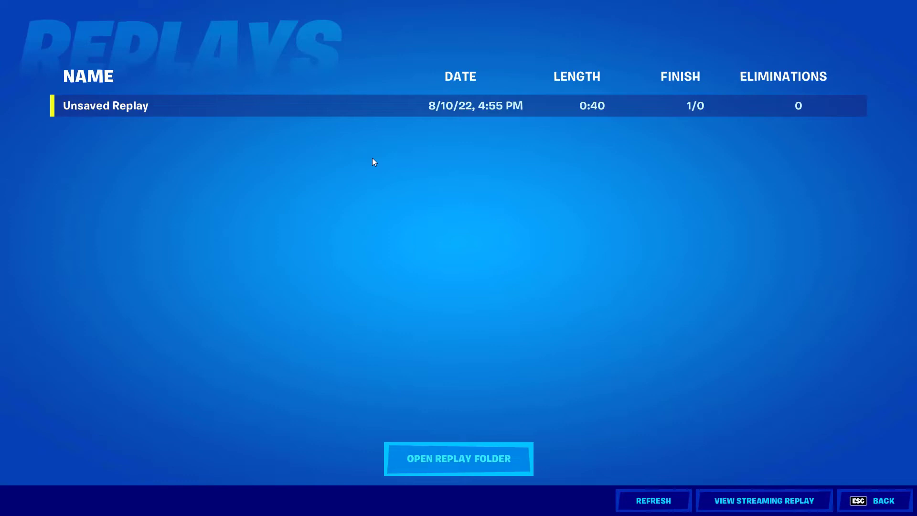
{"action": "left_click", "coordinate": [278, 111]}
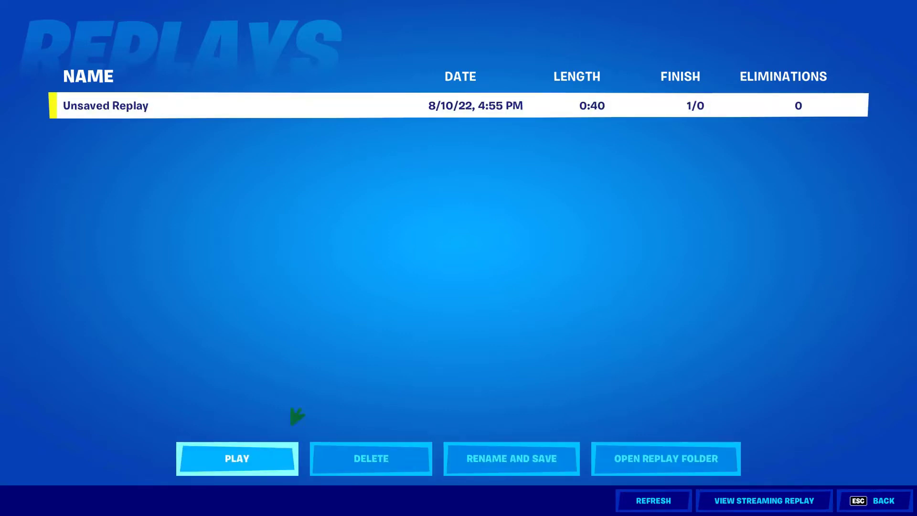
{"action": "left_click", "coordinate": [266, 446]}
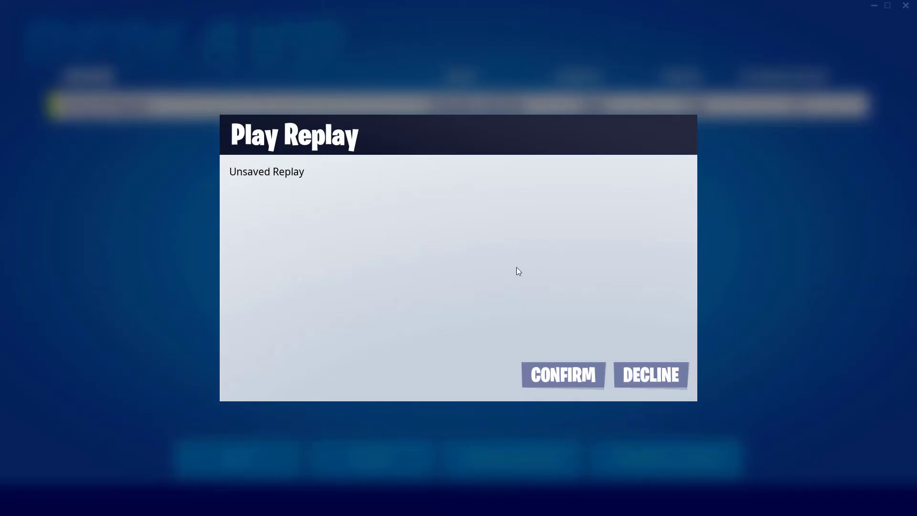
Confirm the Unsaved Replay, pause it at 00:04 and open the Third Person camera settings
{"action": "left_click", "coordinate": [564, 380]}
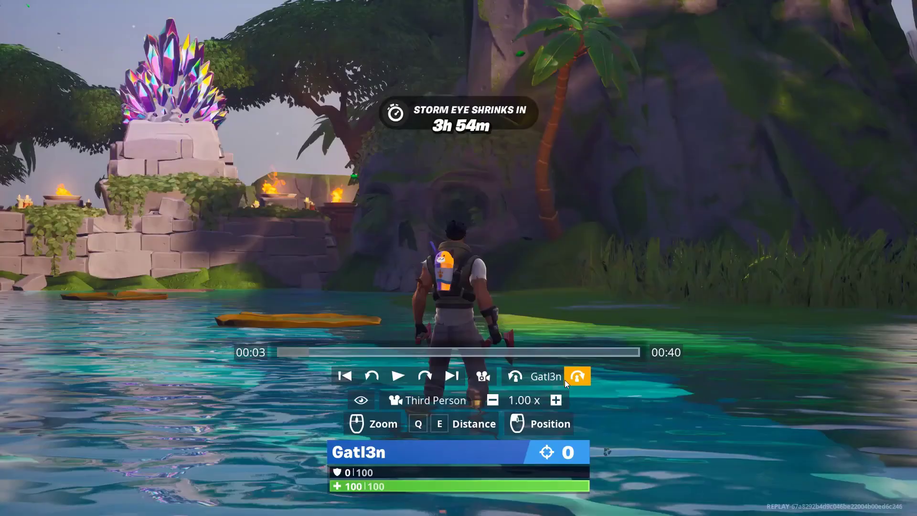
{"action": "left_click", "coordinate": [402, 383]}
{"action": "left_click", "coordinate": [402, 382]}
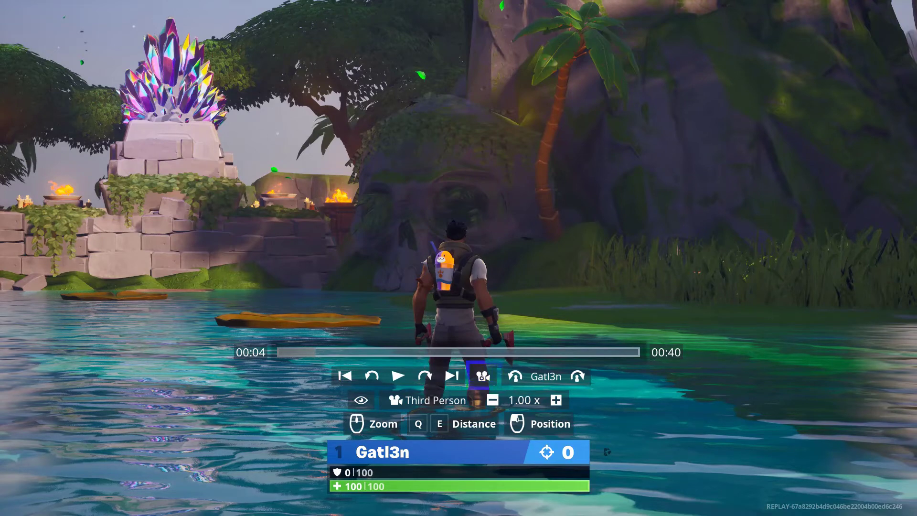
{"action": "left_click", "coordinate": [473, 376]}
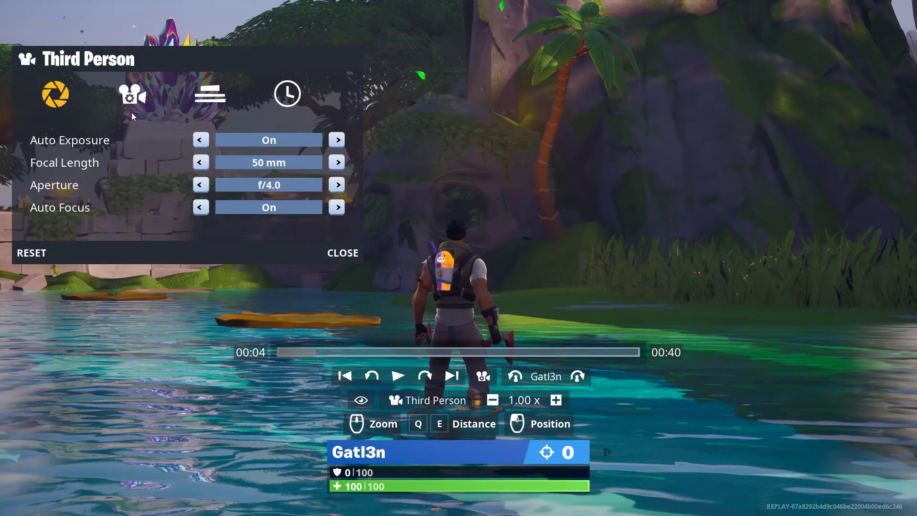
Browse the visual effects, name plate and Time of Day tabs, then close the panel
{"action": "left_click", "coordinate": [130, 101]}
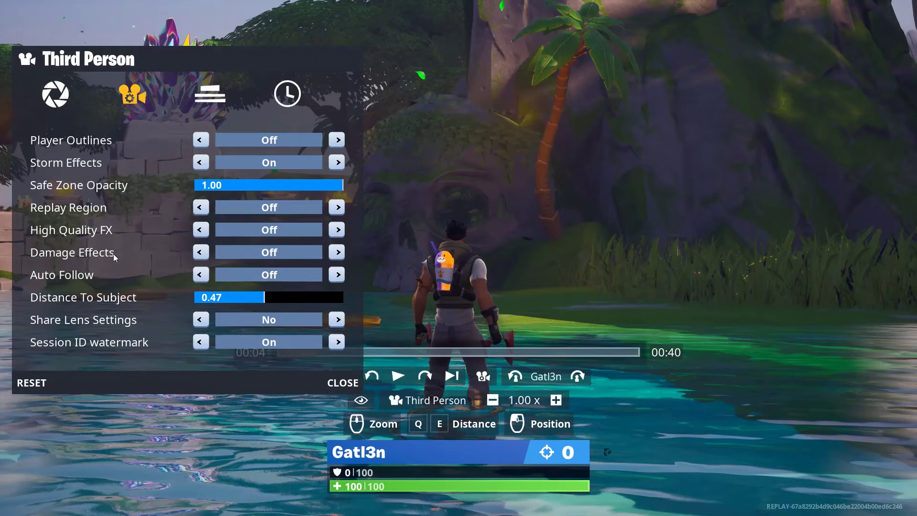
{"action": "left_click", "coordinate": [202, 94]}
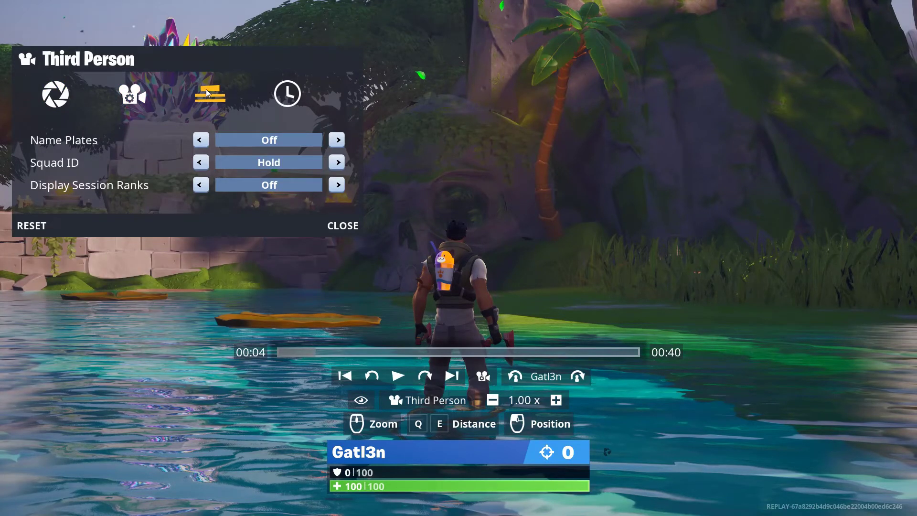
{"action": "left_click", "coordinate": [282, 95]}
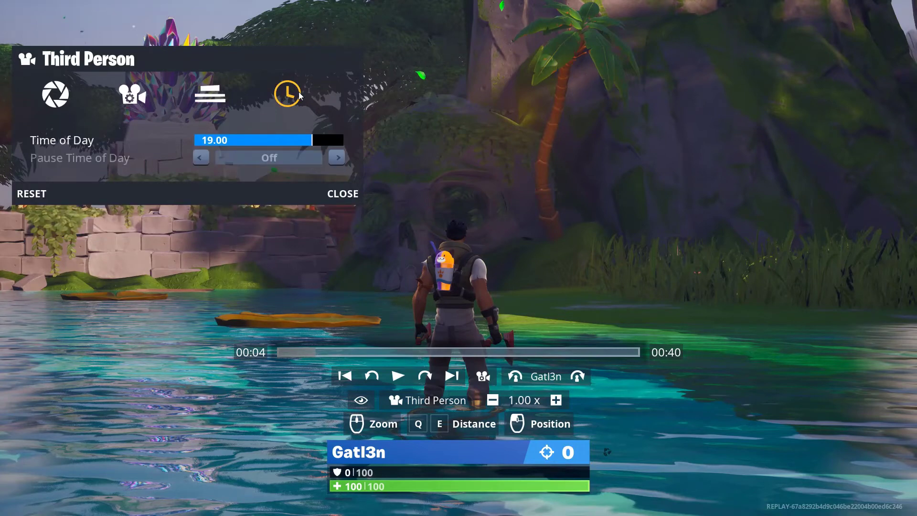
{"action": "left_click", "coordinate": [340, 195]}
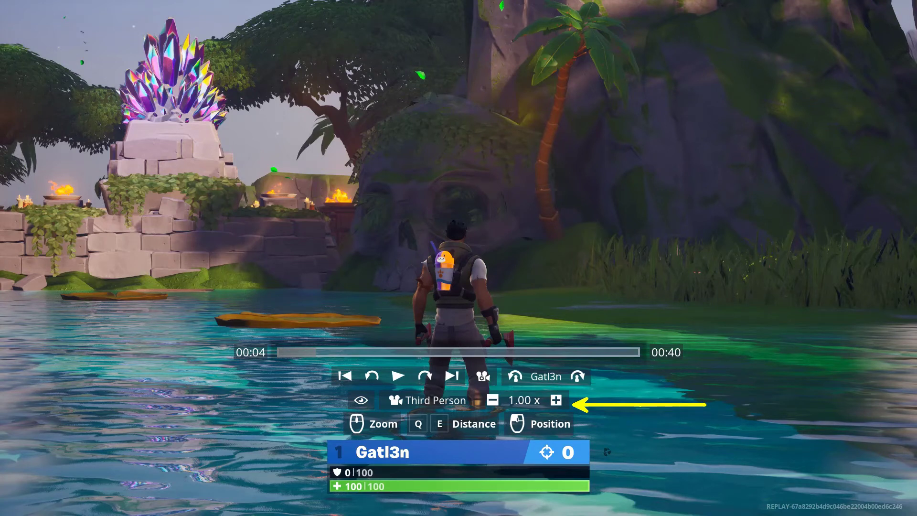
Switch the replay camera to Drone Free and fly it around the character toward the stairs
{"action": "left_click", "coordinate": [451, 402]}
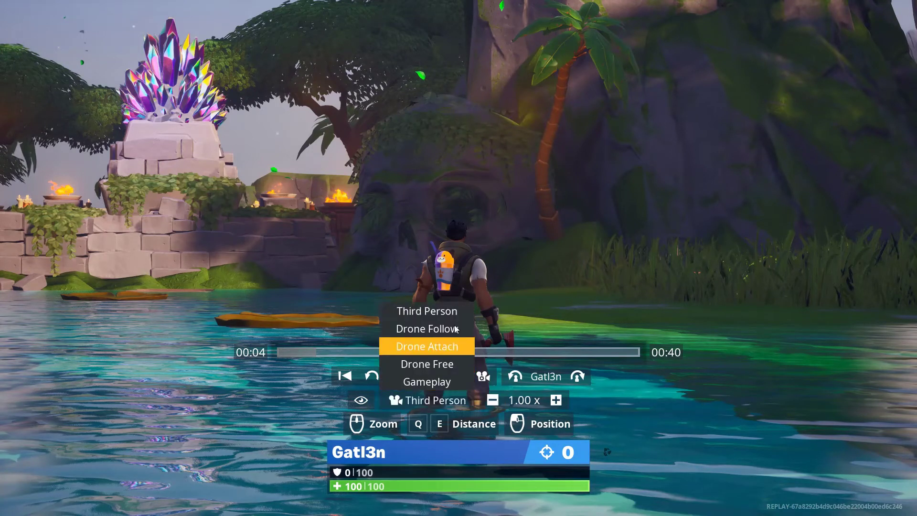
{"action": "left_click", "coordinate": [425, 364]}
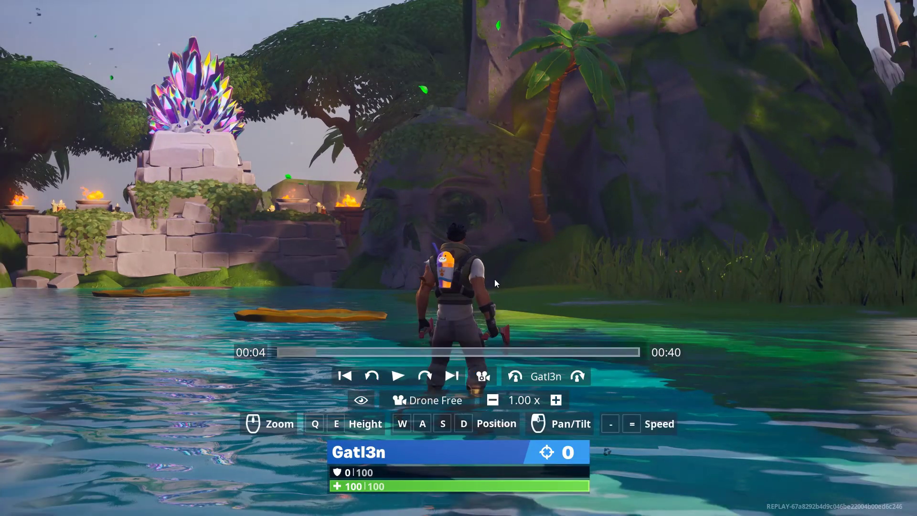
{"action": "key", "text": "a"}
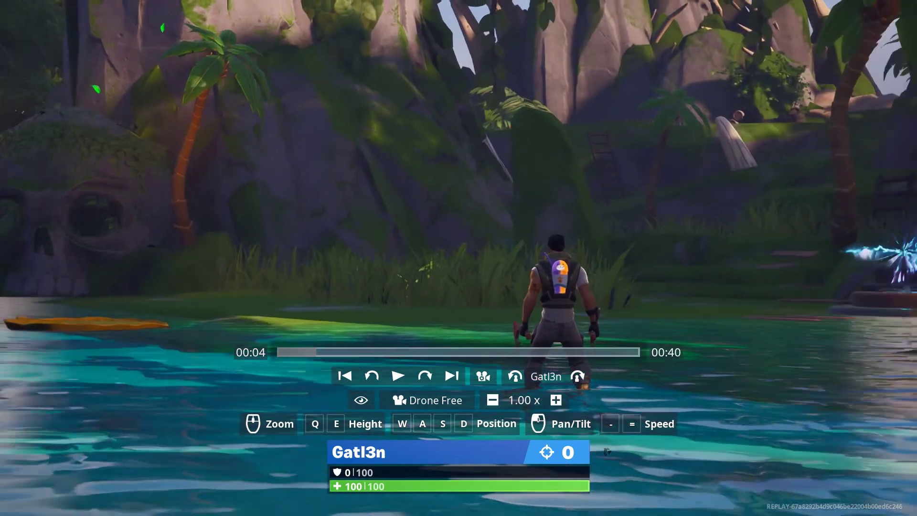
{"action": "key", "text": "a"}
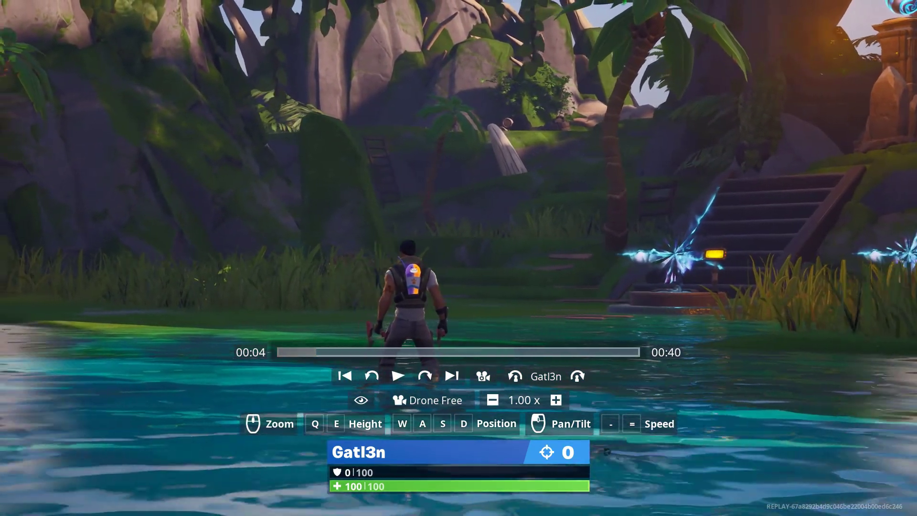
{"action": "key", "text": "w"}
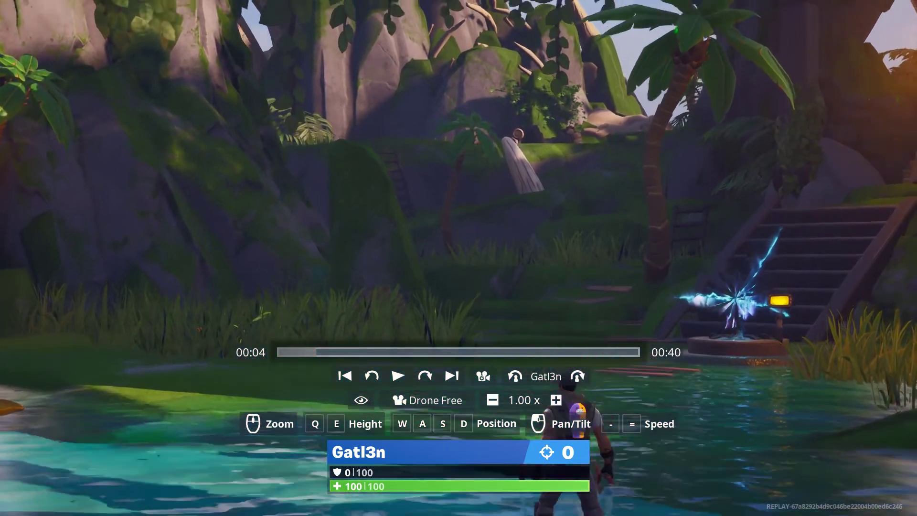
{"action": "key", "text": "s"}
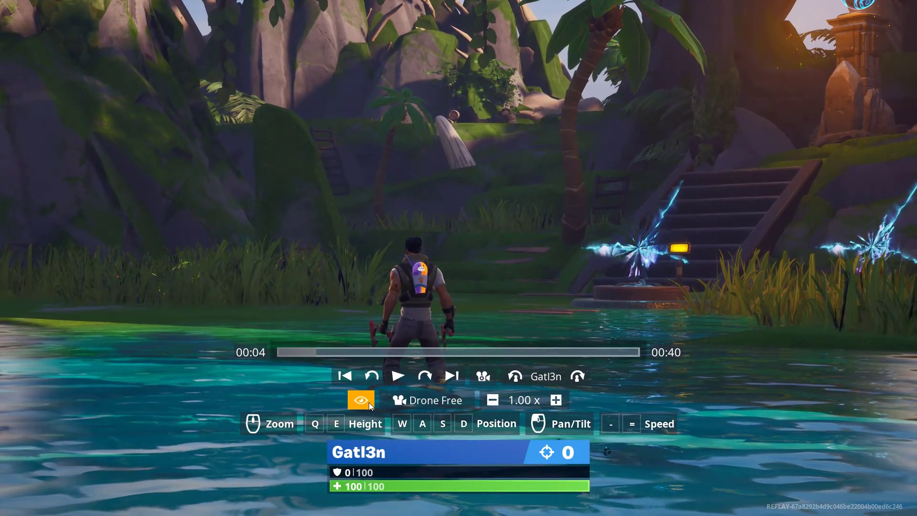
Cycle the HUD through Fully Hidden and Game Only to Fully Visible, then show gamepad prompts
{"action": "left_click", "coordinate": [369, 402]}
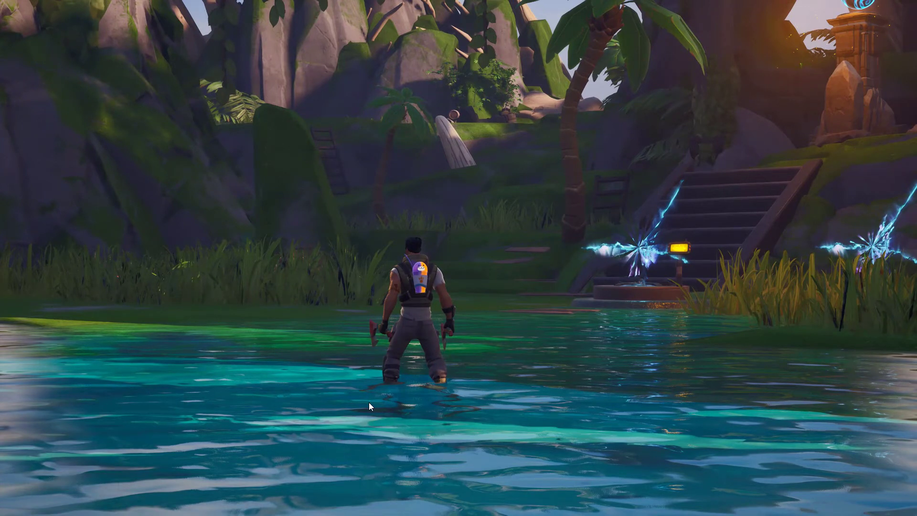
{"action": "left_click", "coordinate": [369, 402]}
{"action": "left_click", "coordinate": [368, 405]}
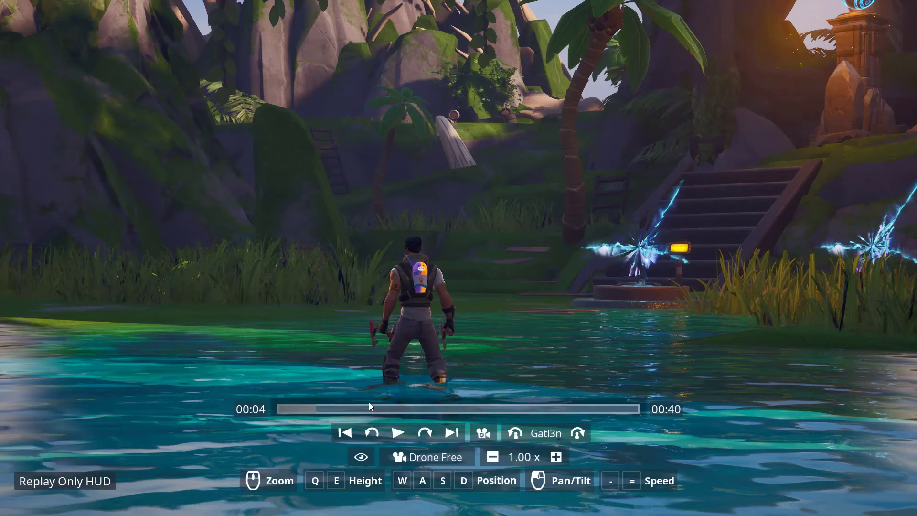
{"action": "left_click", "coordinate": [369, 405]}
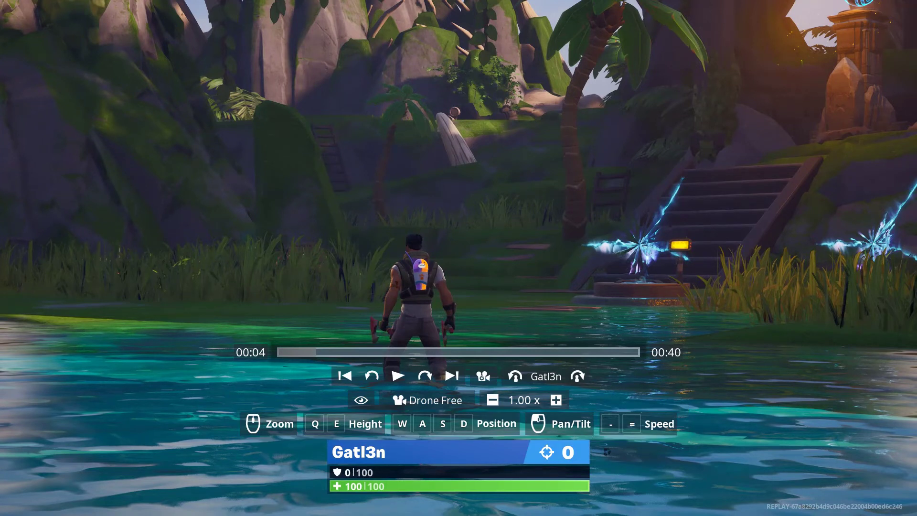
{"action": "key", "text": "Left"}
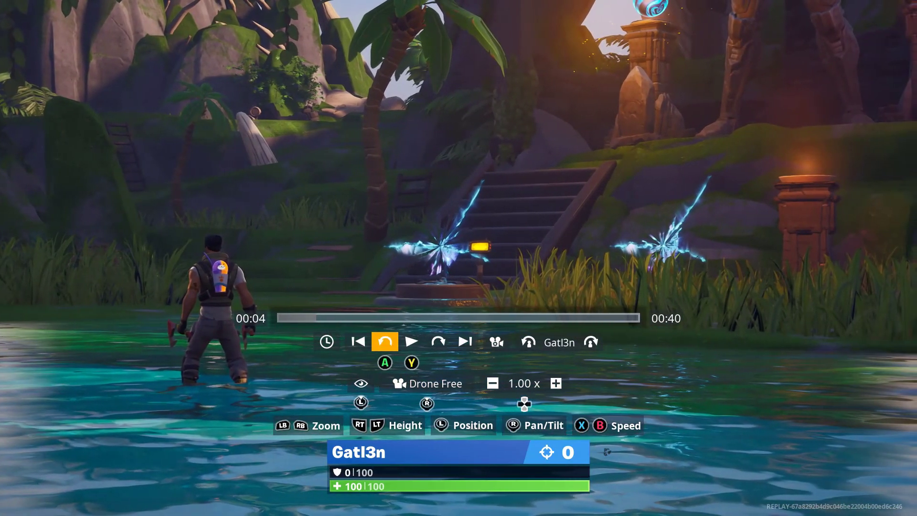